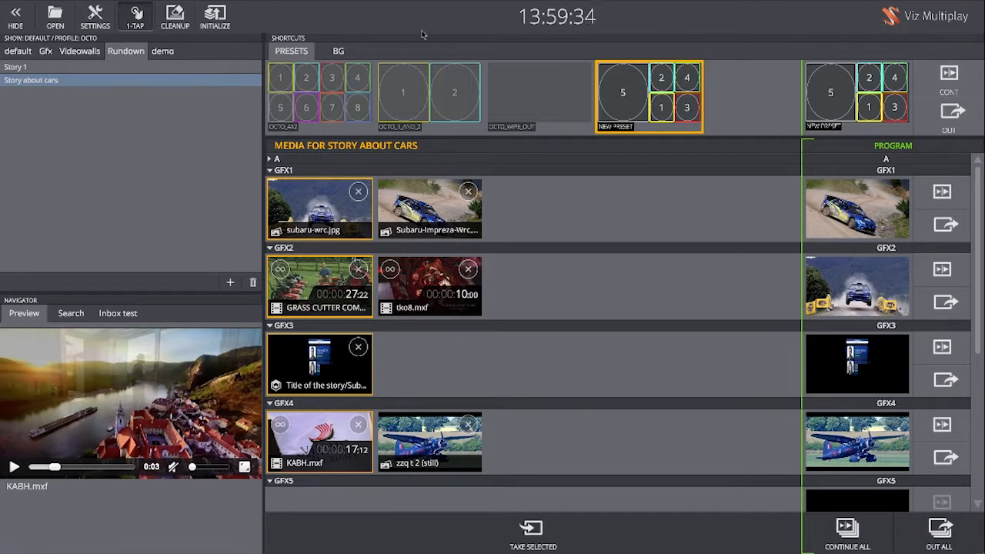
# - Take the OCTO_4X2 preset to program, and trigger the colourful paint-splash background from the background shortcuts
pyautogui.click(328, 109)
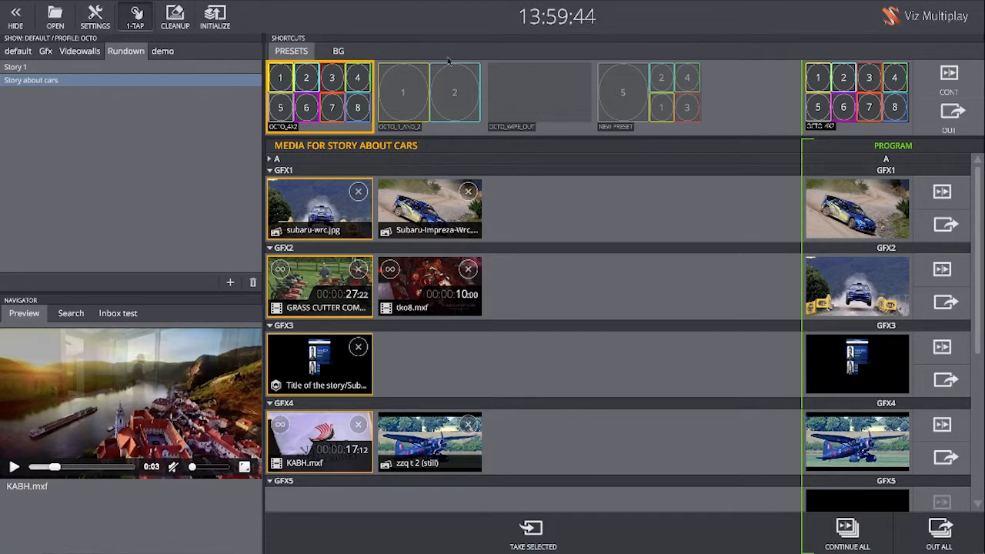
pyautogui.click(340, 52)
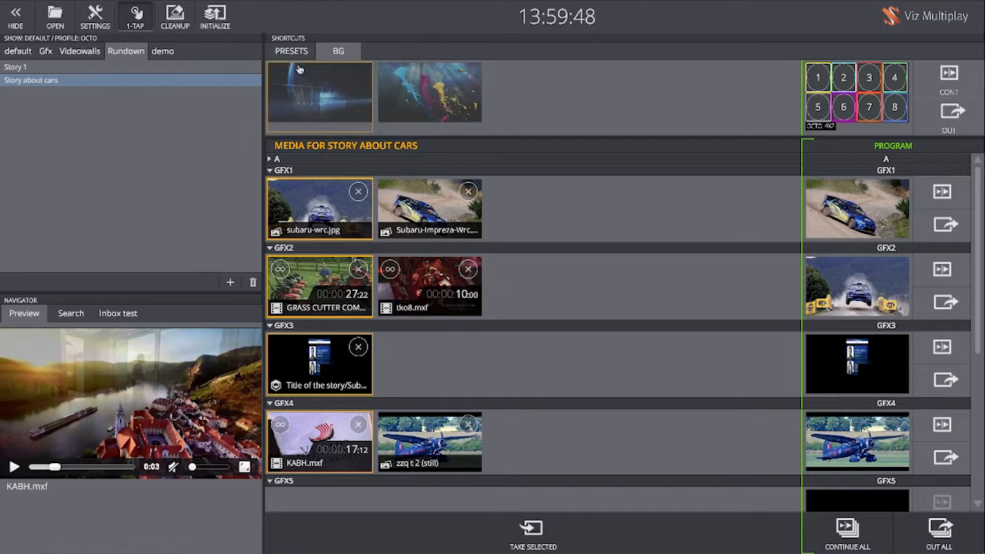
pyautogui.click(294, 54)
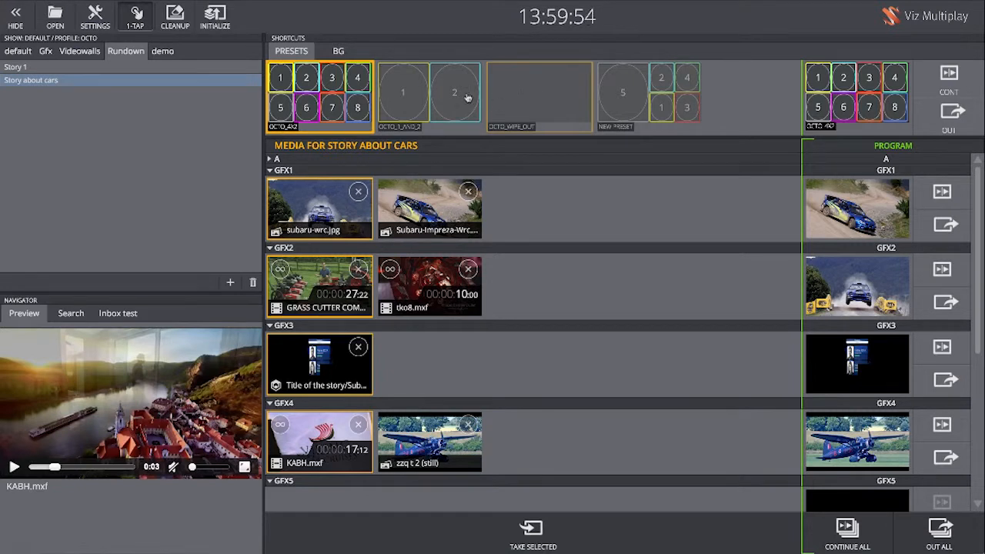
pyautogui.click(336, 52)
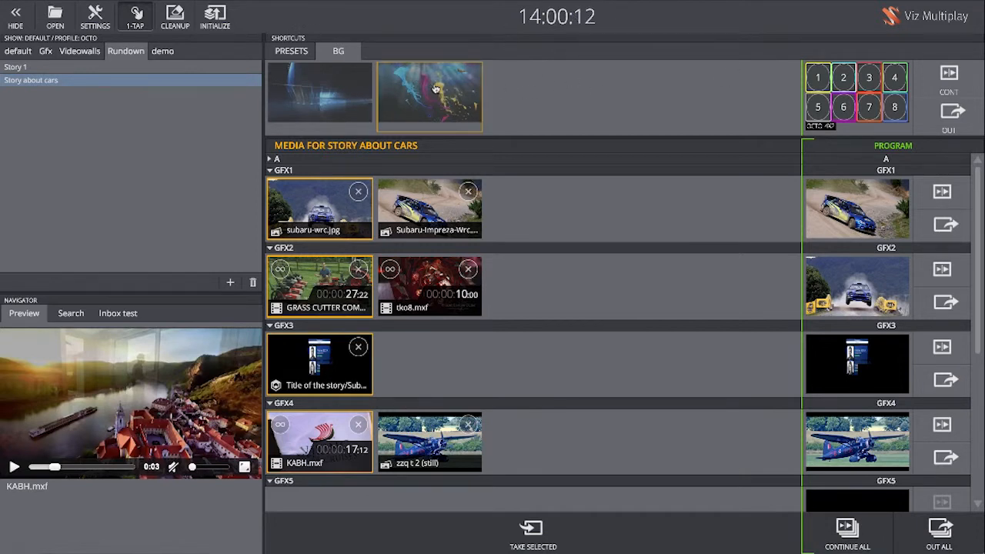
pyautogui.click(389, 115)
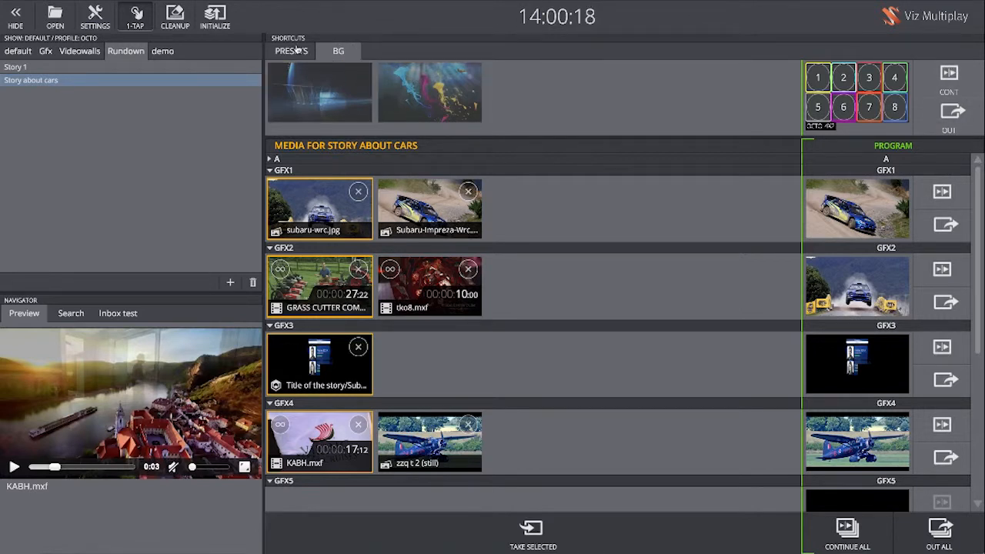
# - View the media of Story 1, return to Story about cars, and compare the preset and background shortcuts
pyautogui.click(67, 69)
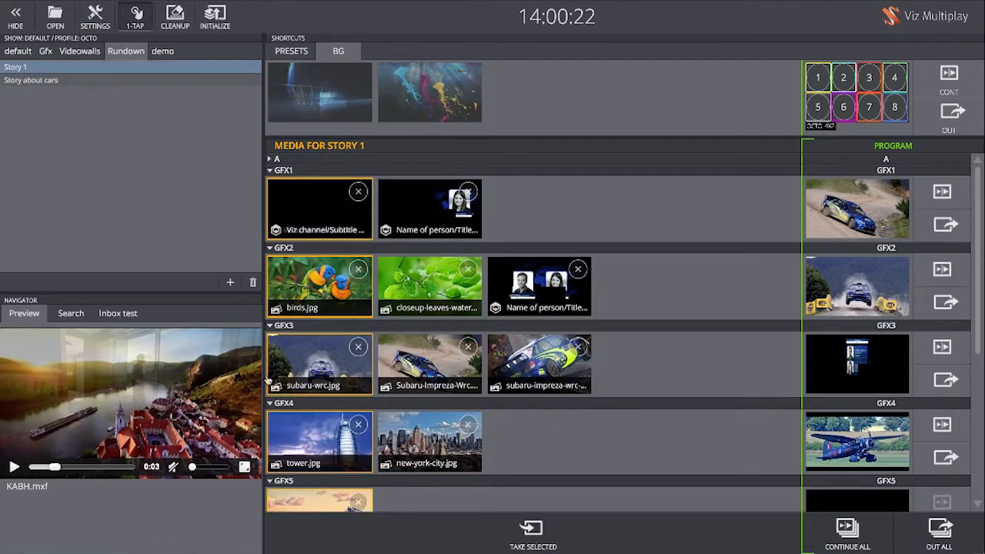
pyautogui.click(94, 82)
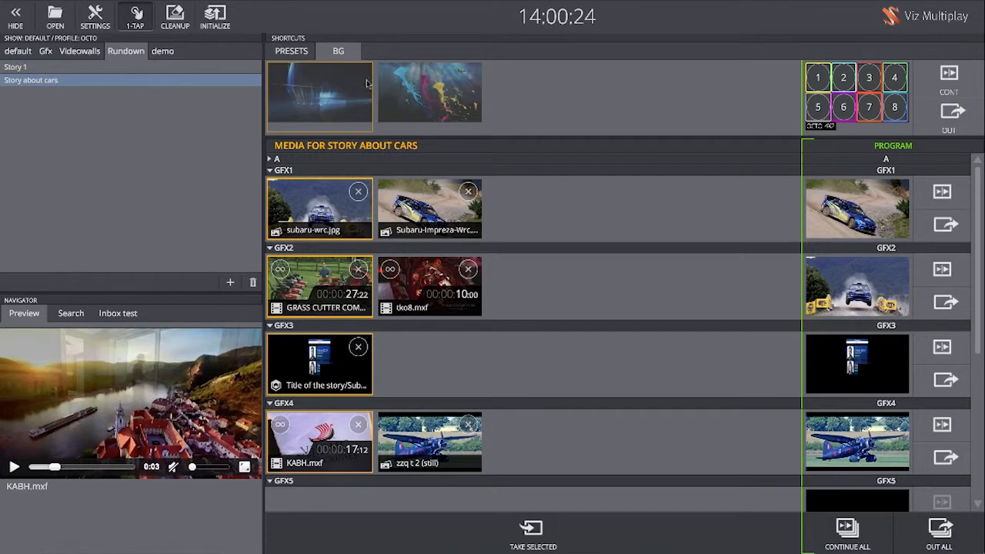
pyautogui.click(297, 52)
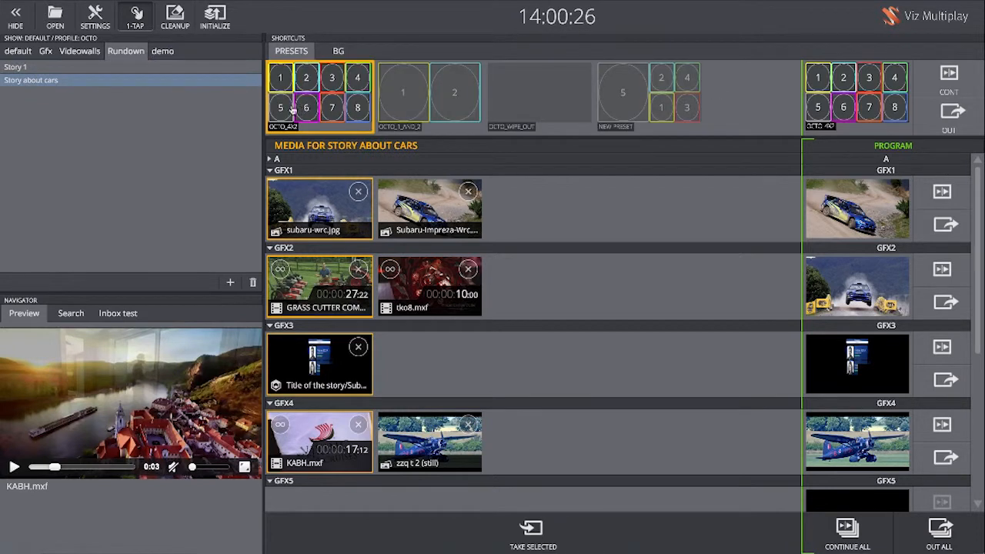
pyautogui.click(339, 52)
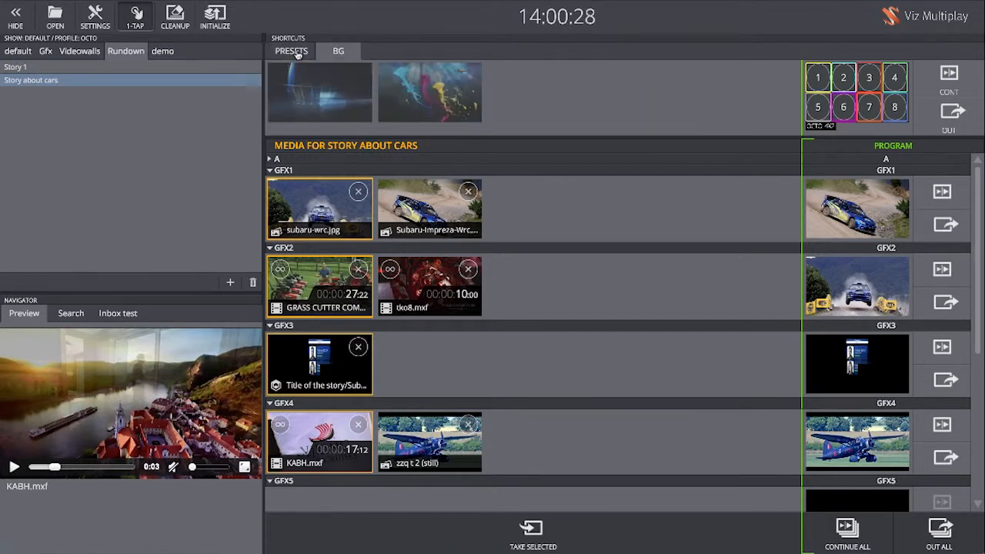
pyautogui.click(293, 52)
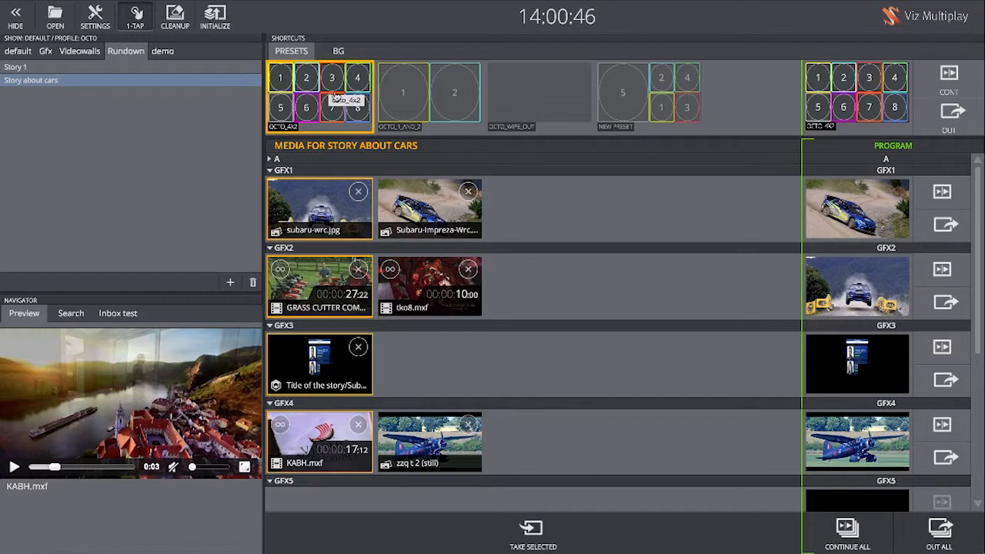
# - Open the OCTO_4X2 preset in the Video Wall Designer and delete the existing preset named New preset
pyautogui.doubleClick(331, 92)
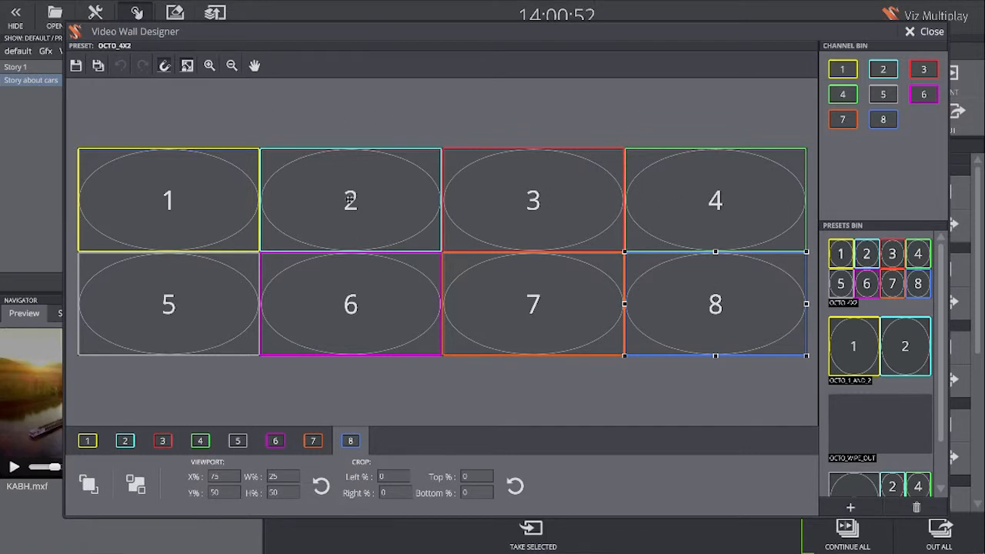
pyautogui.click(850, 507)
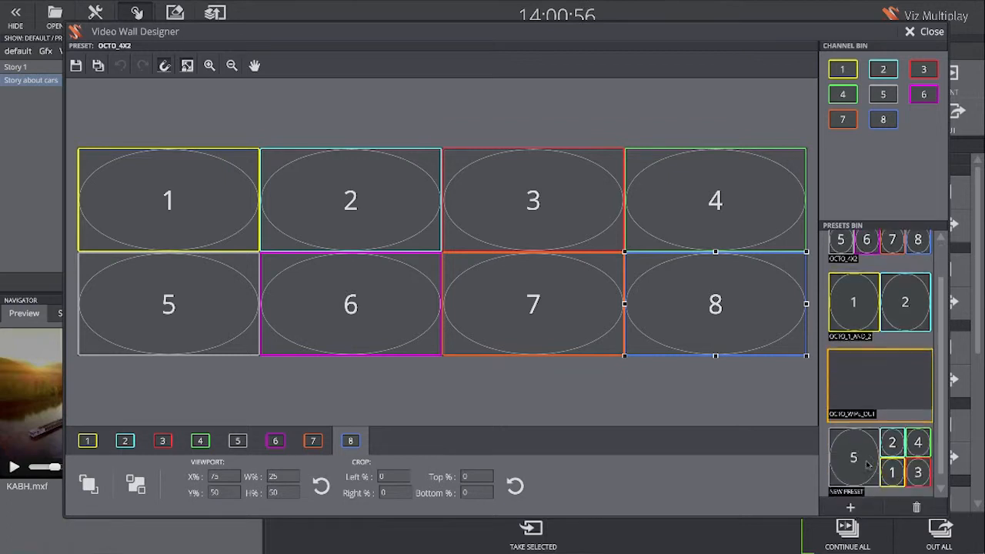
pyautogui.click(916, 510)
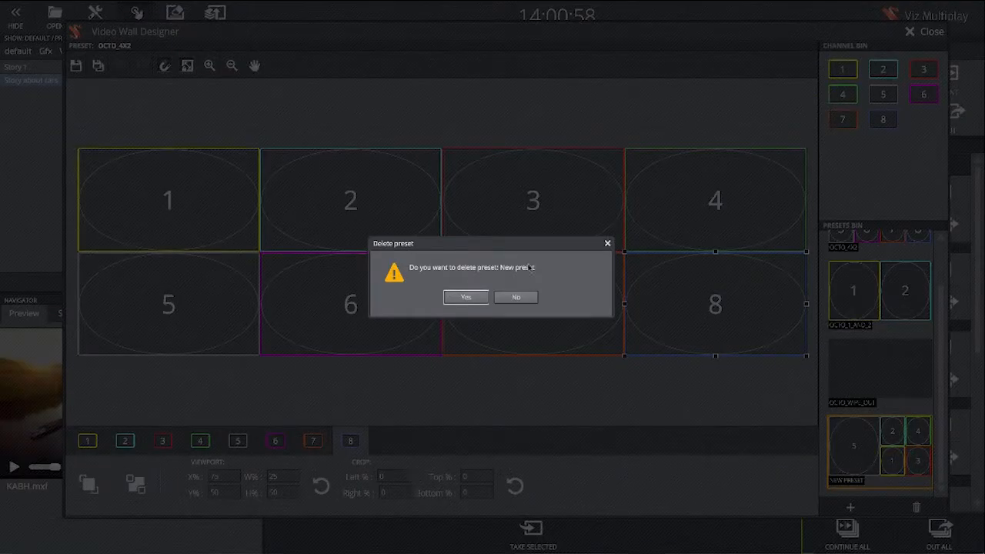
pyautogui.click(459, 296)
# - Create an empty video wall preset named "New preset"
pyautogui.click(851, 509)
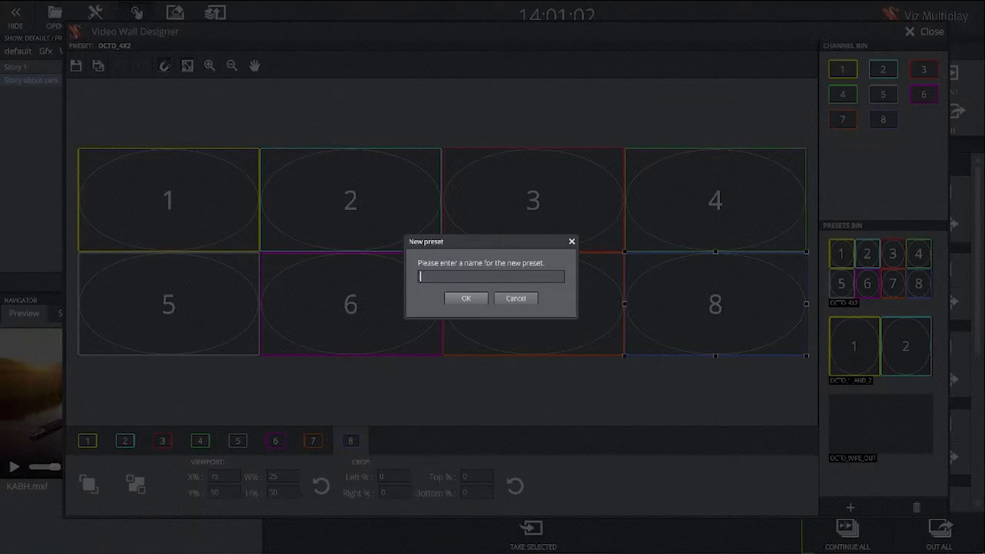
pyautogui.write('New preset')
pyautogui.press('Return')
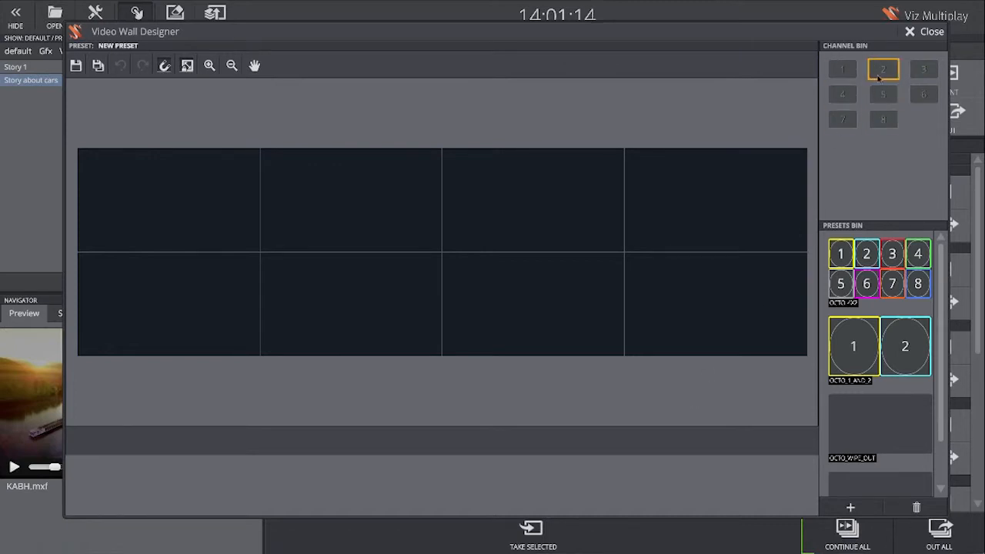
# - Place channel 1 in the upper row's second cell, channel 2 in the lower-right, channel 3 in the lower-left and channel 4 in the upper-right cell
pyautogui.moveTo(841, 69); pyautogui.dragTo(374, 185)
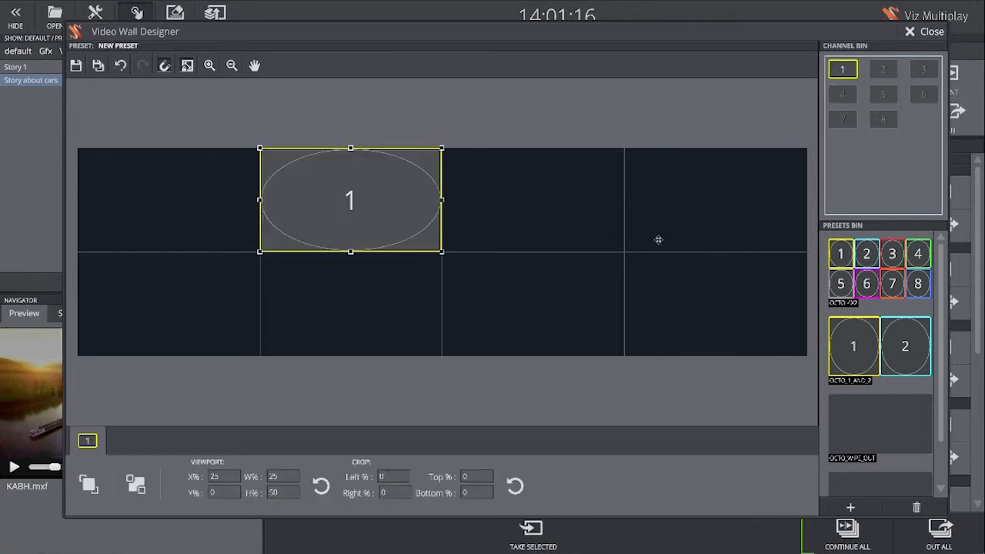
pyautogui.moveTo(883, 70); pyautogui.dragTo(719, 280)
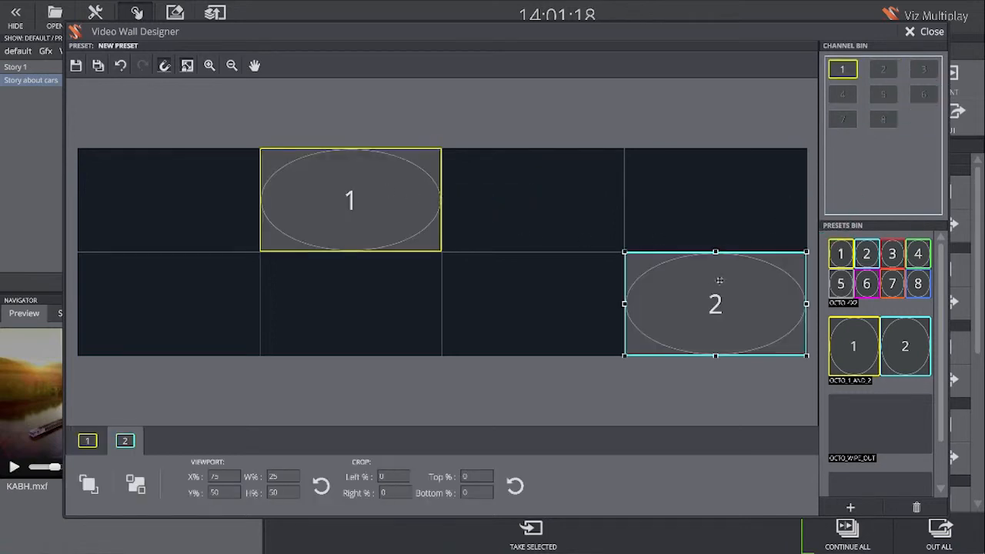
pyautogui.moveTo(924, 69); pyautogui.dragTo(201, 295)
pyautogui.moveTo(842, 94); pyautogui.dragTo(696, 206)
# - Move channels 3 and 1 into the wall's third column, then swap channel 3 with channel 4
pyautogui.moveTo(188, 295); pyautogui.dragTo(546, 294)
pyautogui.moveTo(371, 215); pyautogui.dragTo(498, 211)
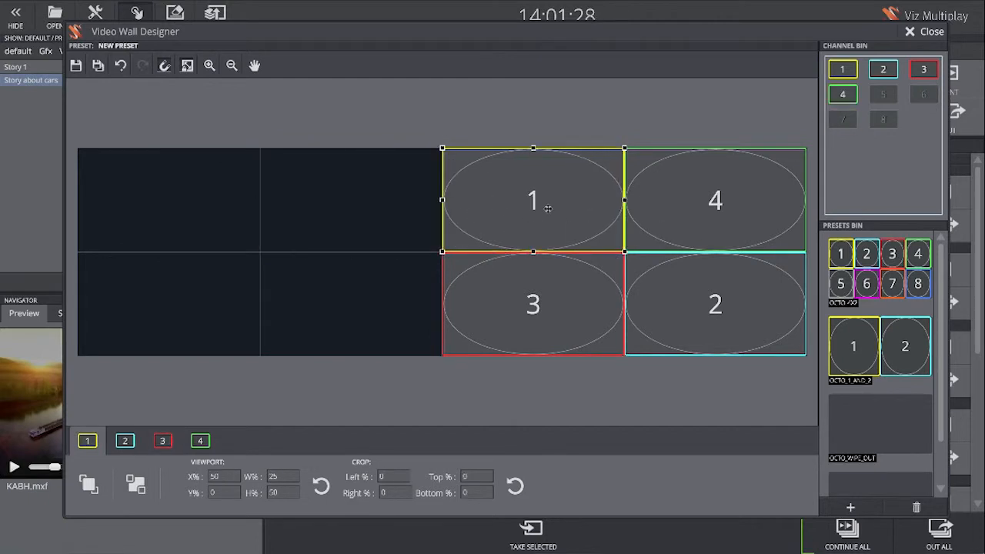
pyautogui.rightClick(543, 298)
pyautogui.moveTo(585, 370)
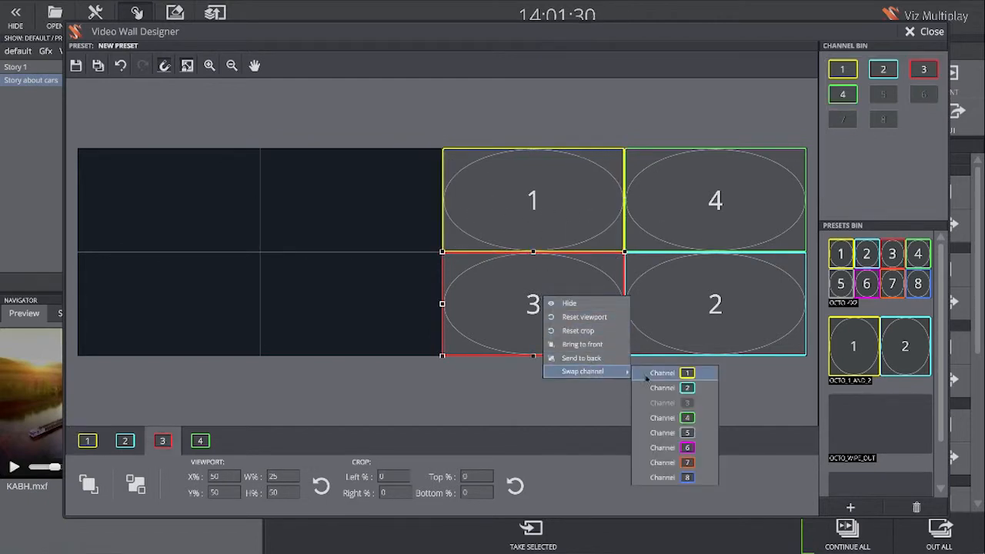
pyautogui.click(670, 421)
# - Place channel 8 in the wall's upper-left cell and enlarge it to 50% width and 100% height
pyautogui.moveTo(883, 119); pyautogui.dragTo(179, 199)
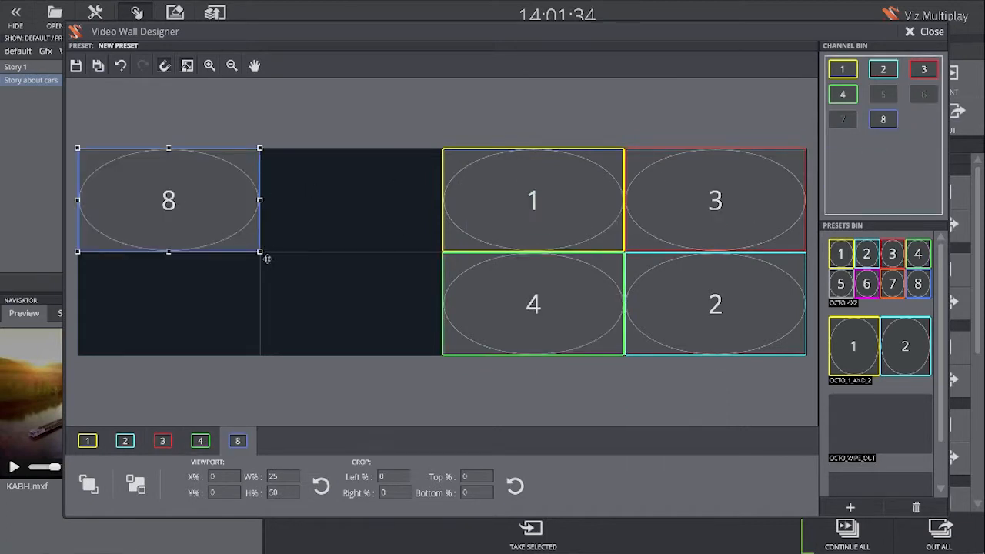
pyautogui.moveTo(261, 251); pyautogui.dragTo(428, 354)
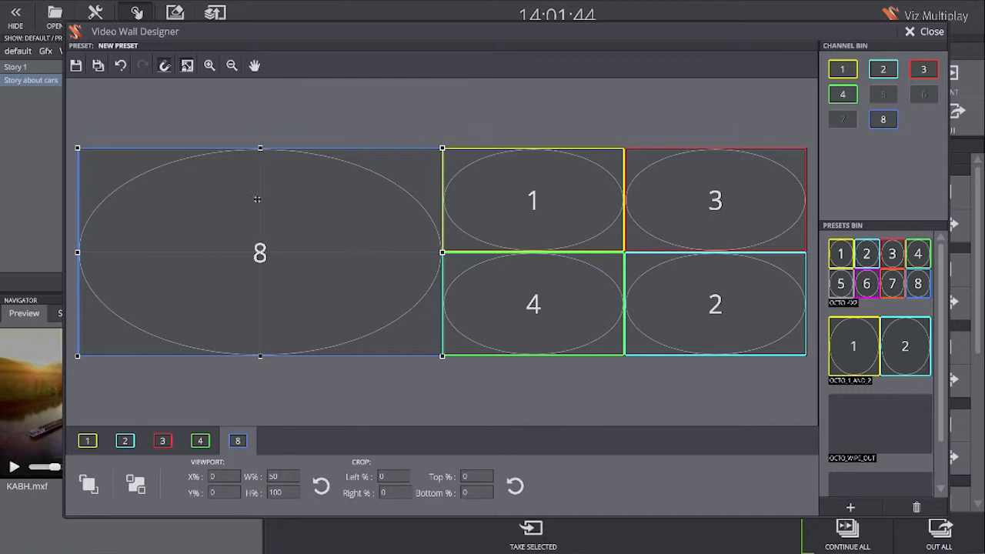
# - Save the new preset, close the Video Wall Designer and take the preset to program
pyautogui.click(77, 66)
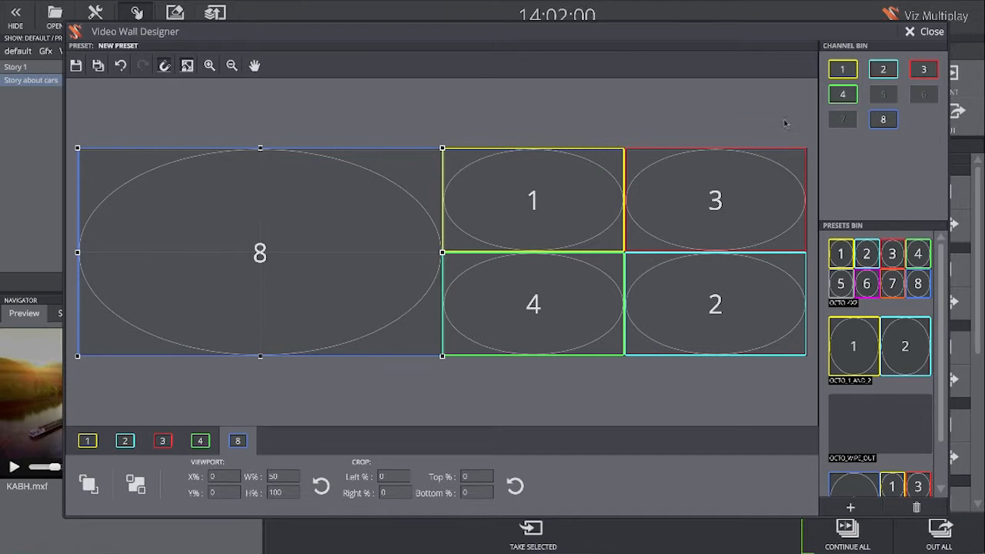
pyautogui.click(918, 32)
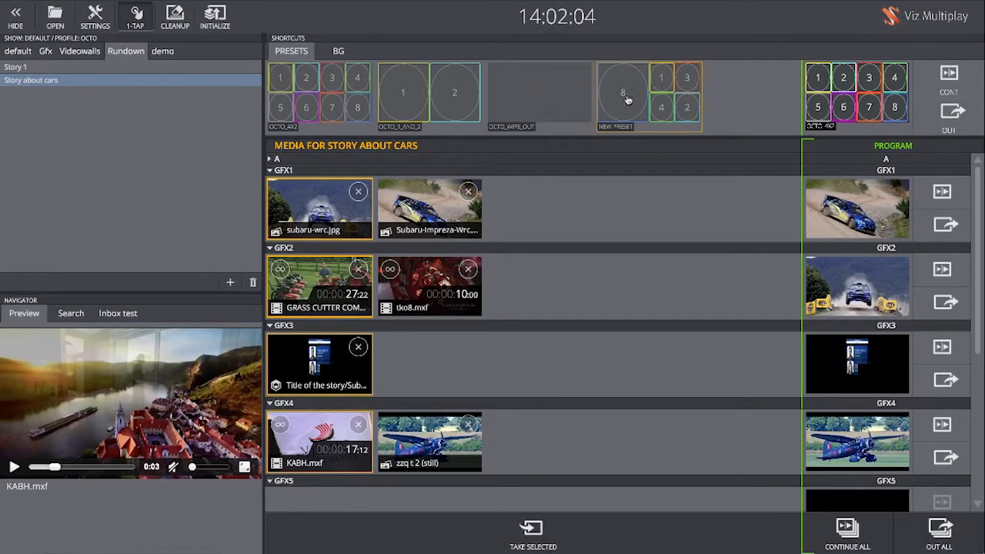
pyautogui.click(654, 90)
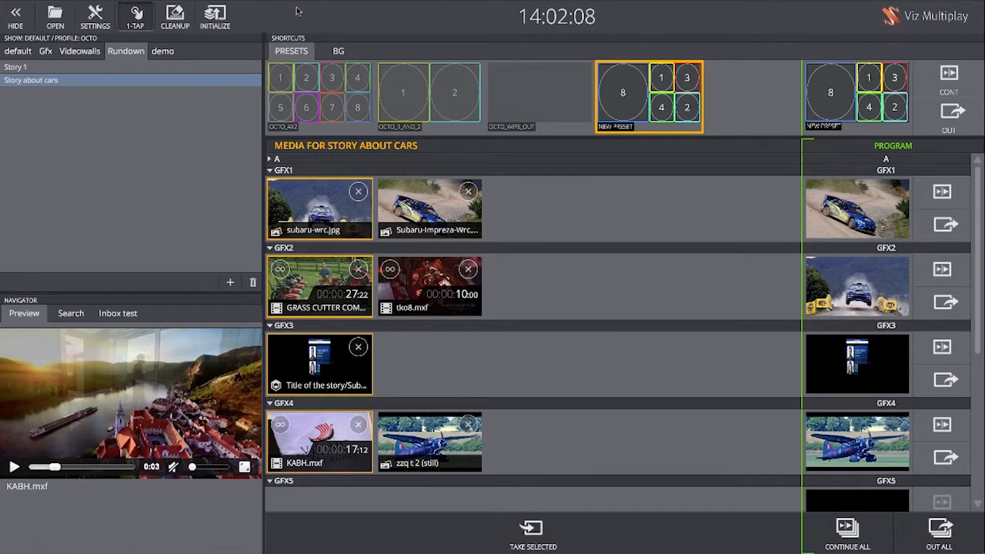
# - Add a profile named New Profile in the settings, after viewing the OCTO profile's channels
pyautogui.click(96, 19)
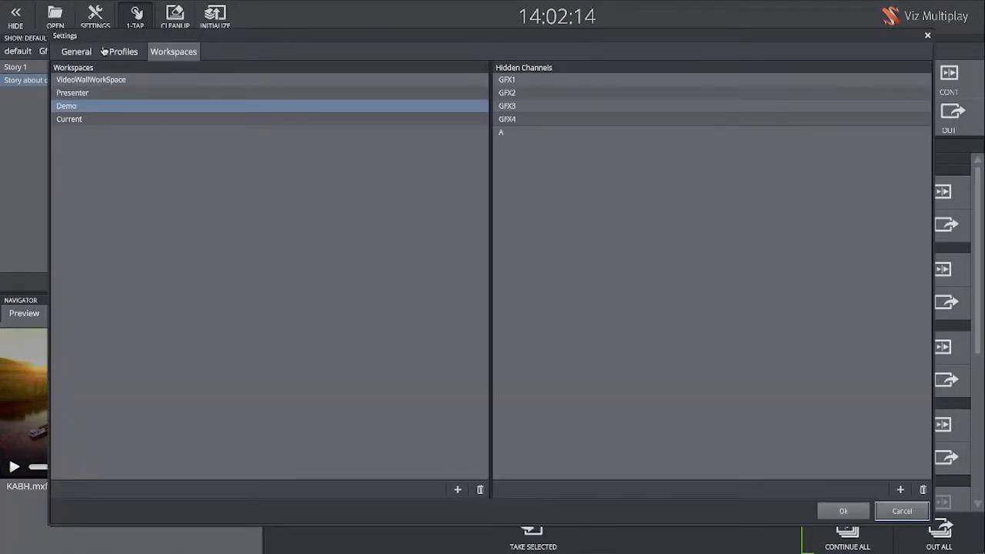
pyautogui.click(117, 51)
pyautogui.click(157, 150)
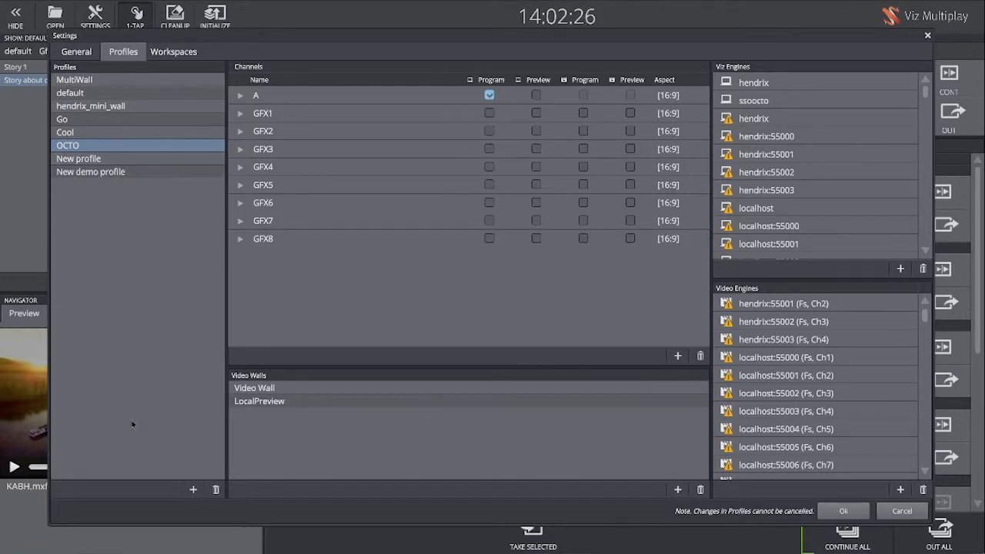
pyautogui.click(194, 489)
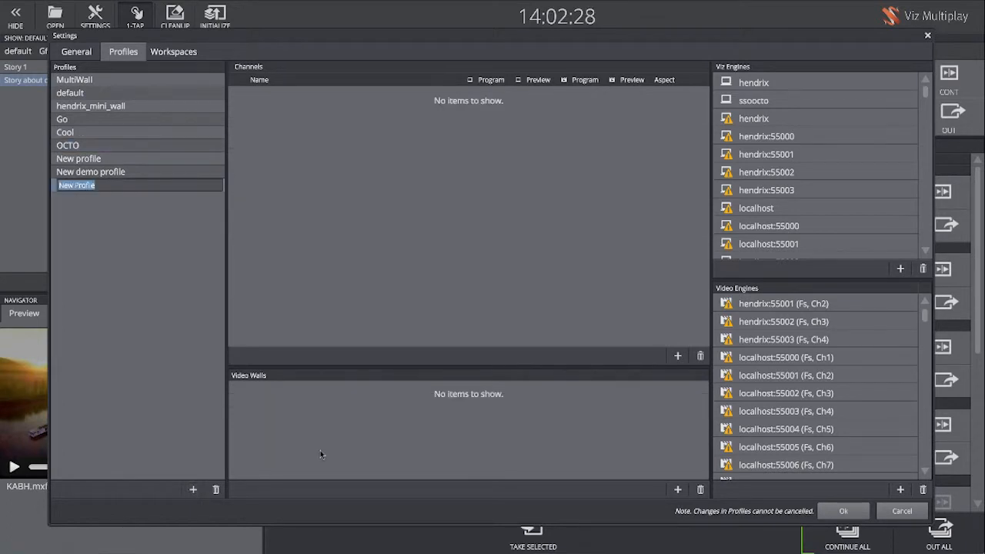
pyautogui.press('Return')
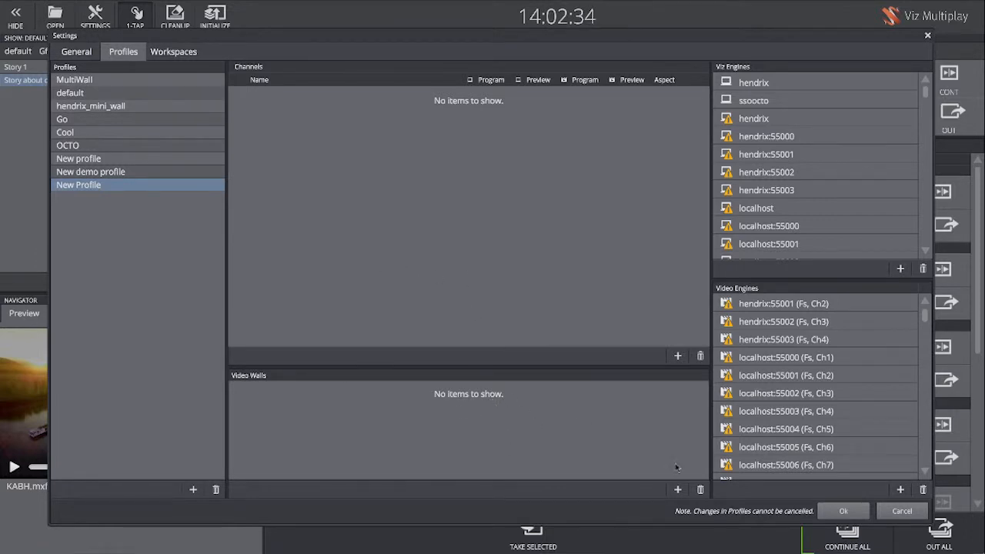
# - Add a video wall named Video Wall on localhost with 8 GFX channels, 2 cube rows and 4 cube columns, generating its channels
pyautogui.click(678, 489)
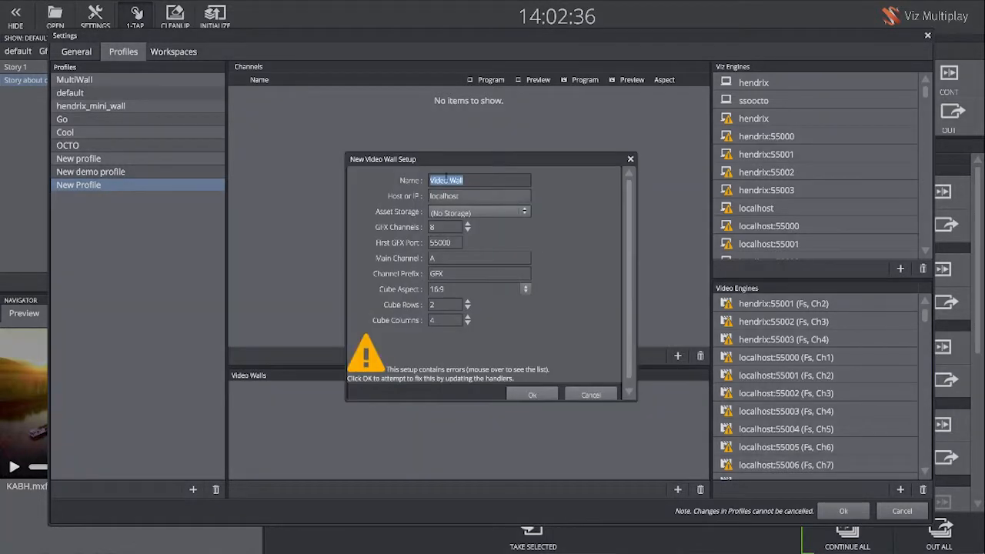
pyautogui.click(526, 391)
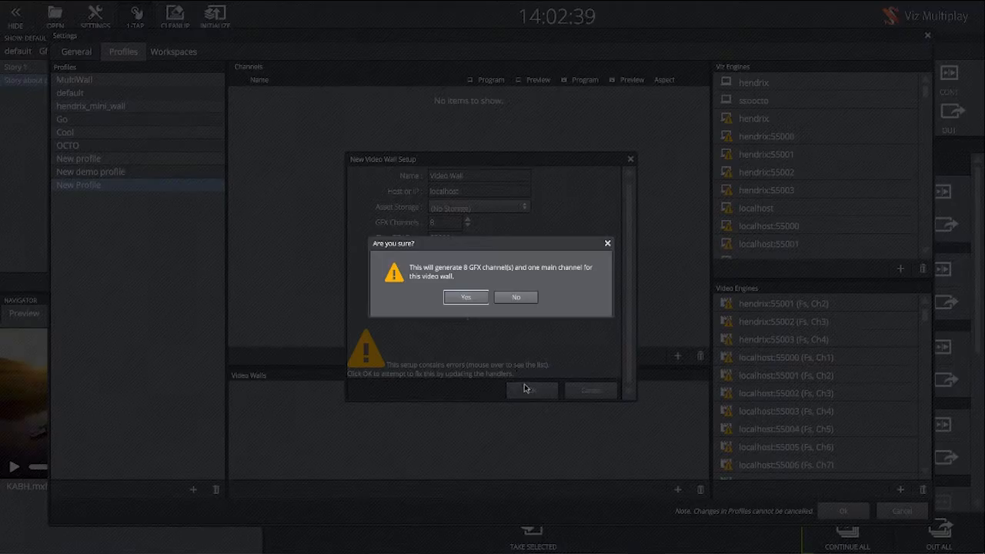
pyautogui.click(467, 297)
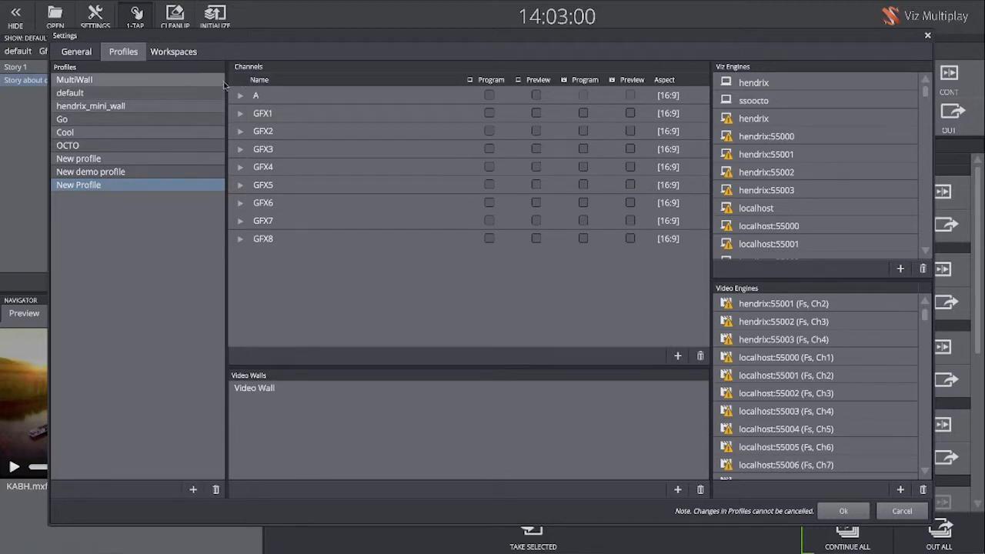
# - Review the hidden channels of the Current and Demo workspaces, then close the settings
pyautogui.click(166, 56)
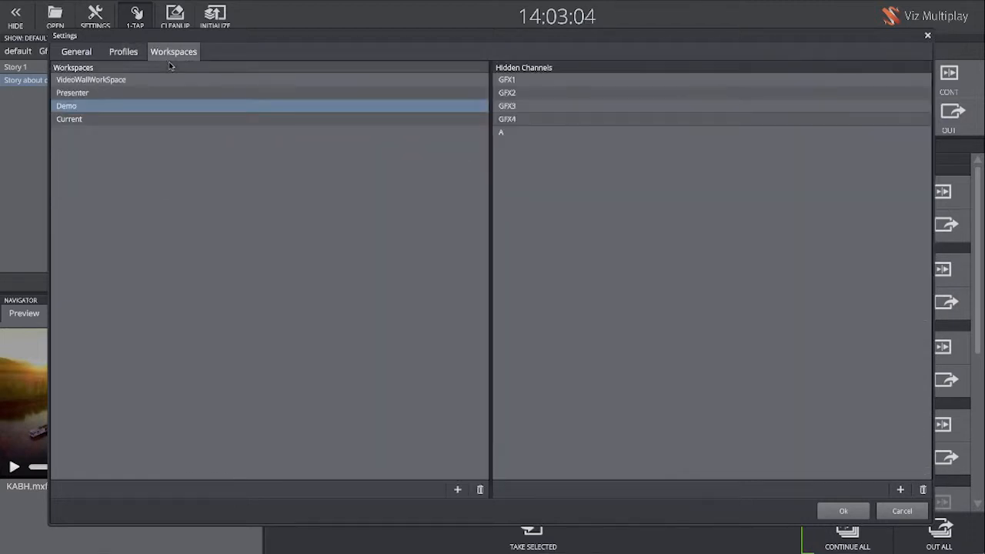
pyautogui.click(121, 118)
pyautogui.click(122, 105)
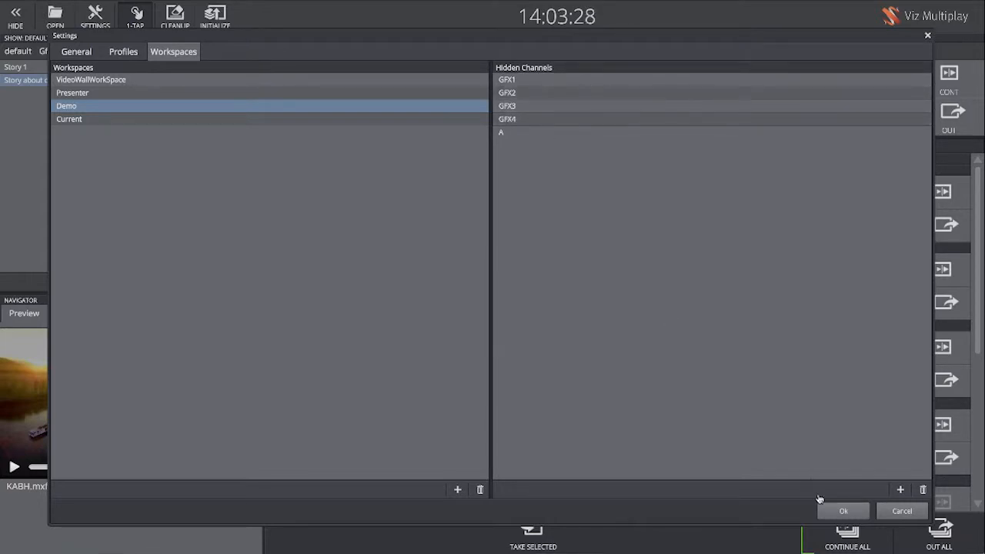
pyautogui.click(844, 511)
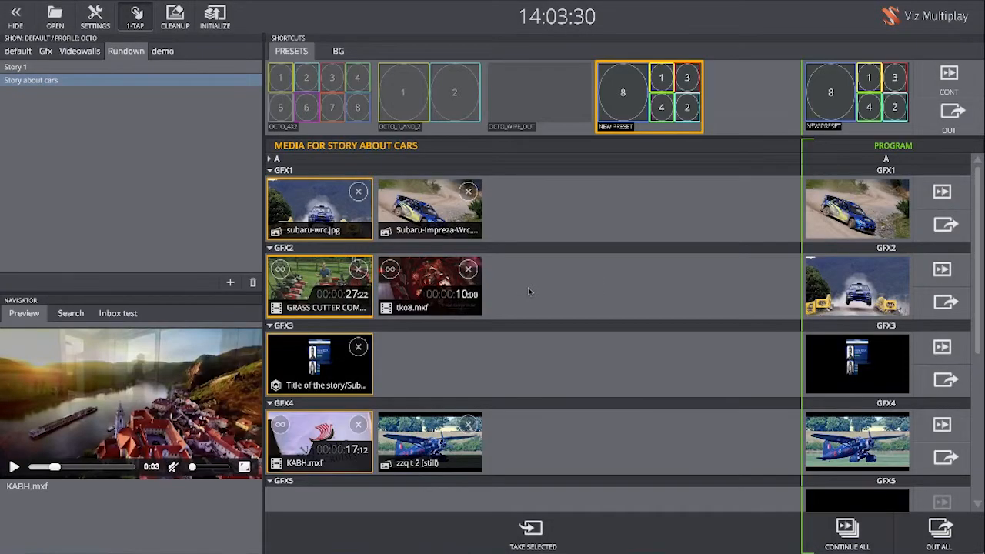
pyautogui.scroll(-3, 529, 290)
pyautogui.scroll(-4, 527, 261)
pyautogui.scroll(7, 525, 247)
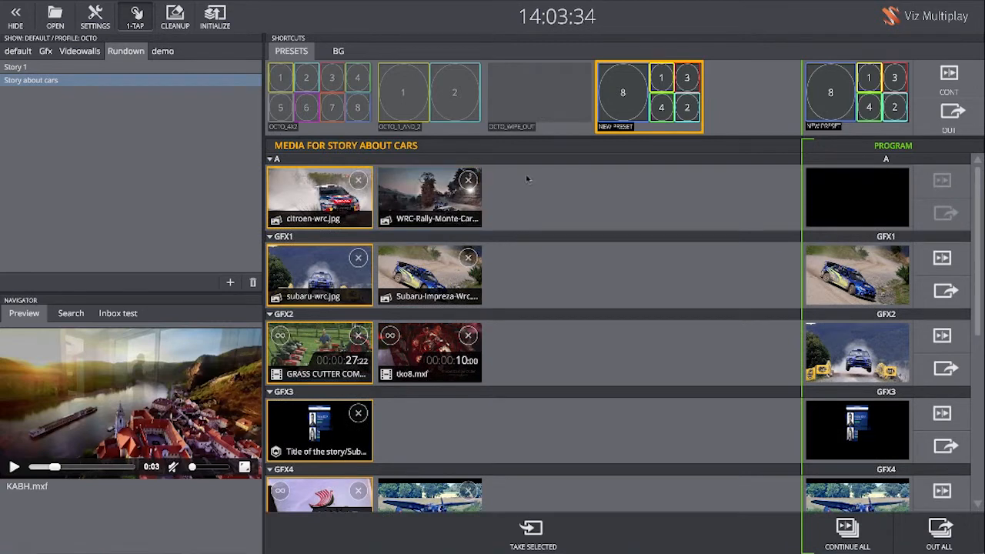
# - Look through the media channels of Story about cars, from channel A down to the GFX channels
pyautogui.scroll(-2, 528, 185)
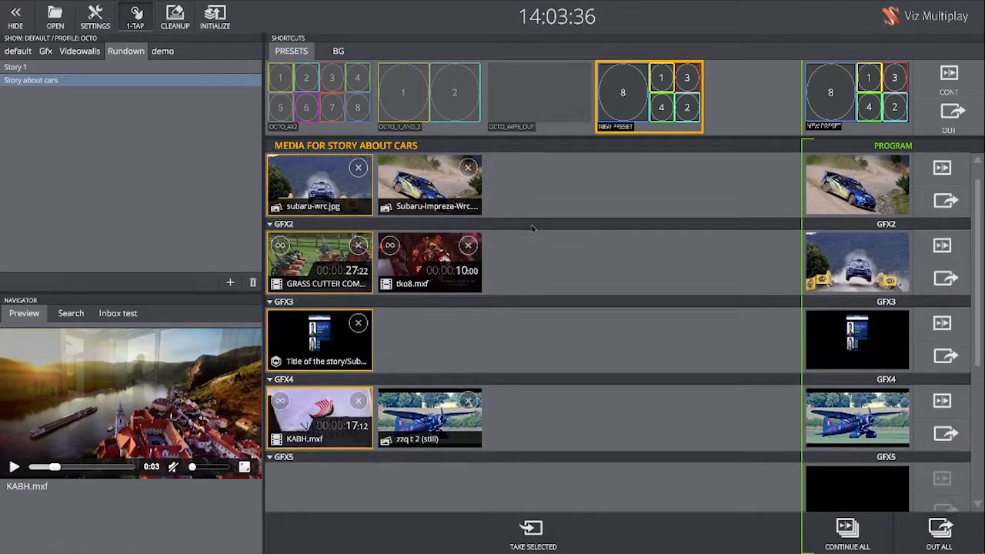
pyautogui.scroll(-4, 532, 228)
pyautogui.scroll(6, 515, 362)
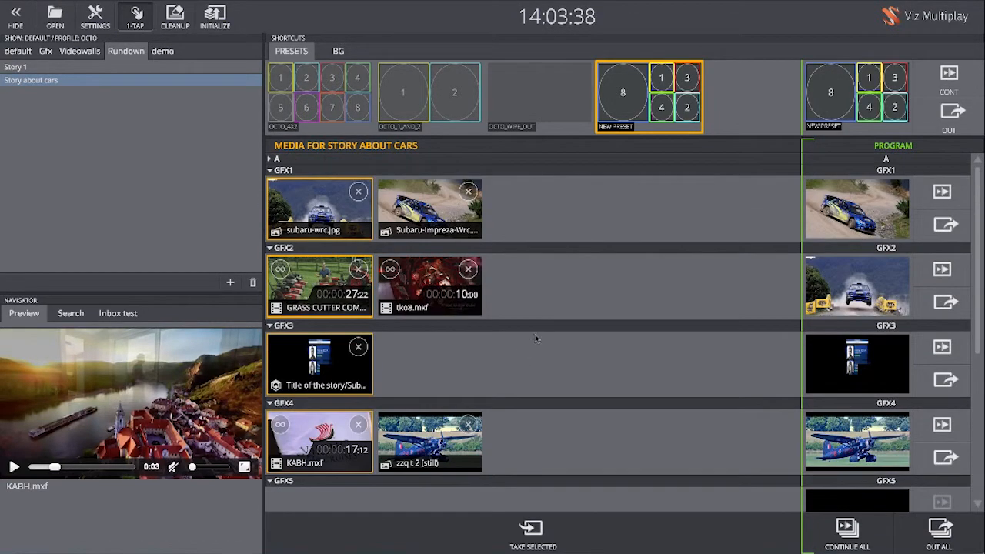
pyautogui.scroll(-4, 448, 377)
pyautogui.scroll(4, 448, 378)
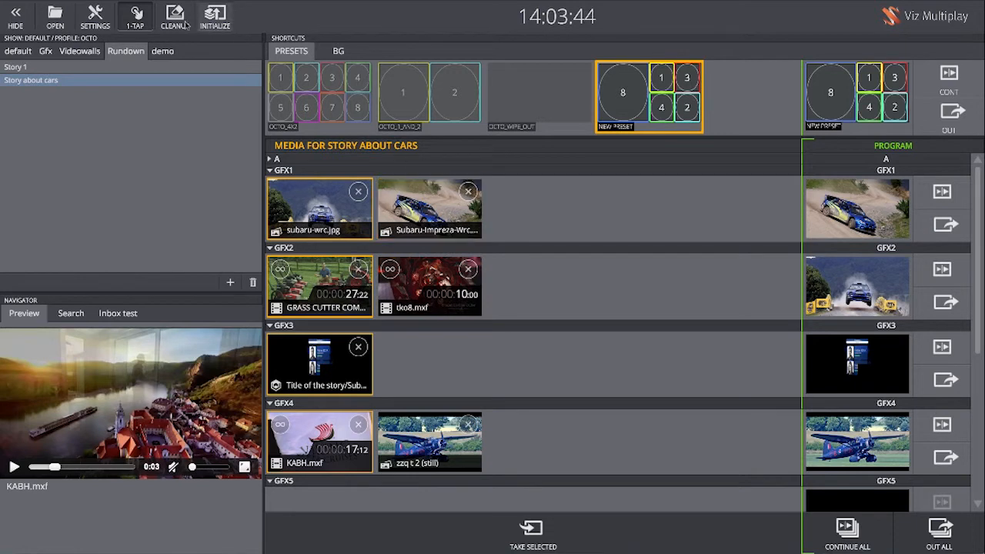
# - Set the active workspace to Demo in the general settings and apply the change
pyautogui.click(97, 23)
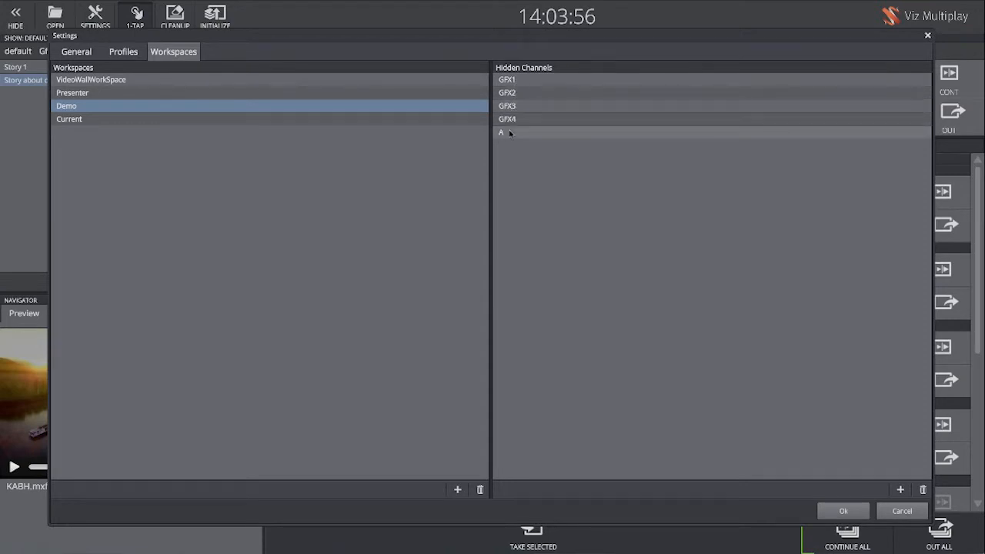
pyautogui.click(87, 54)
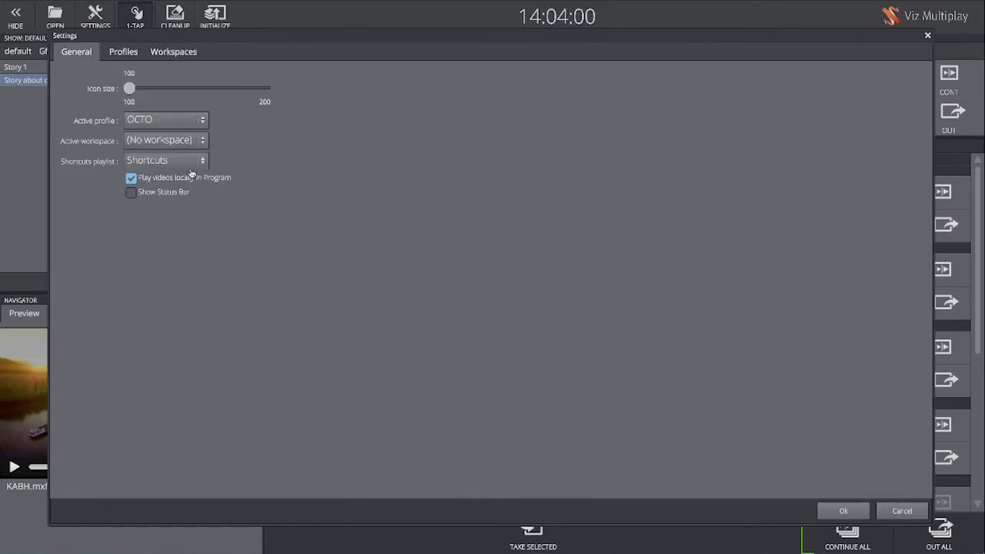
pyautogui.click(178, 142)
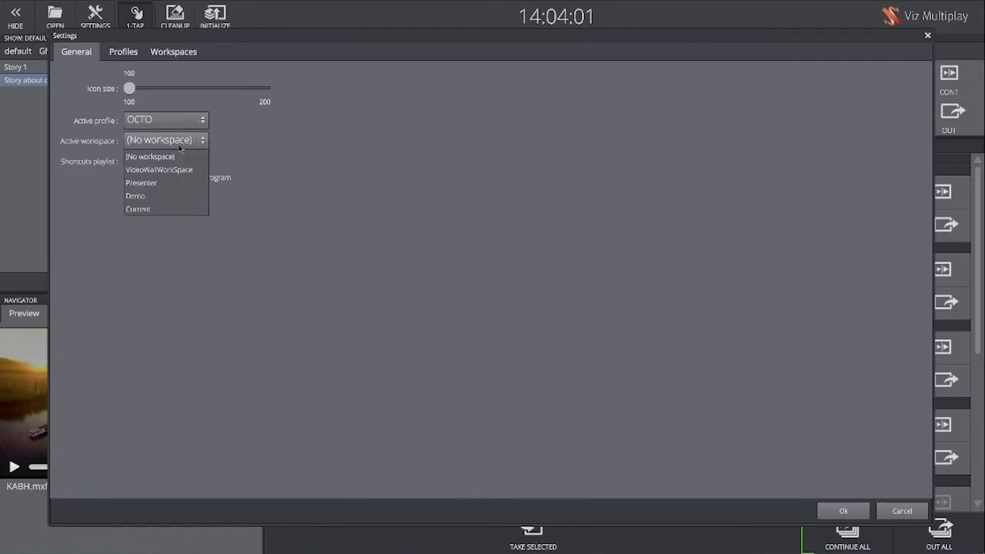
pyautogui.click(157, 196)
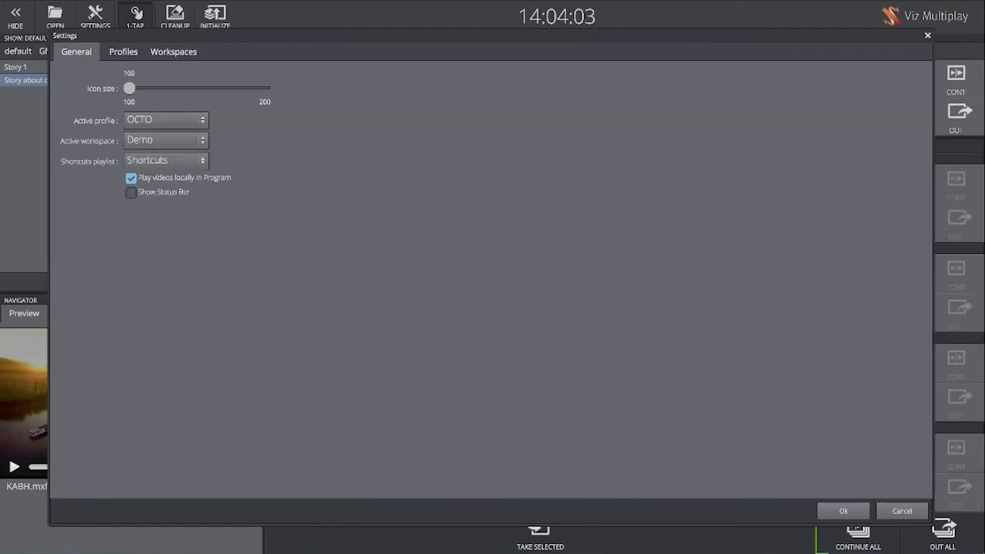
pyautogui.click(840, 511)
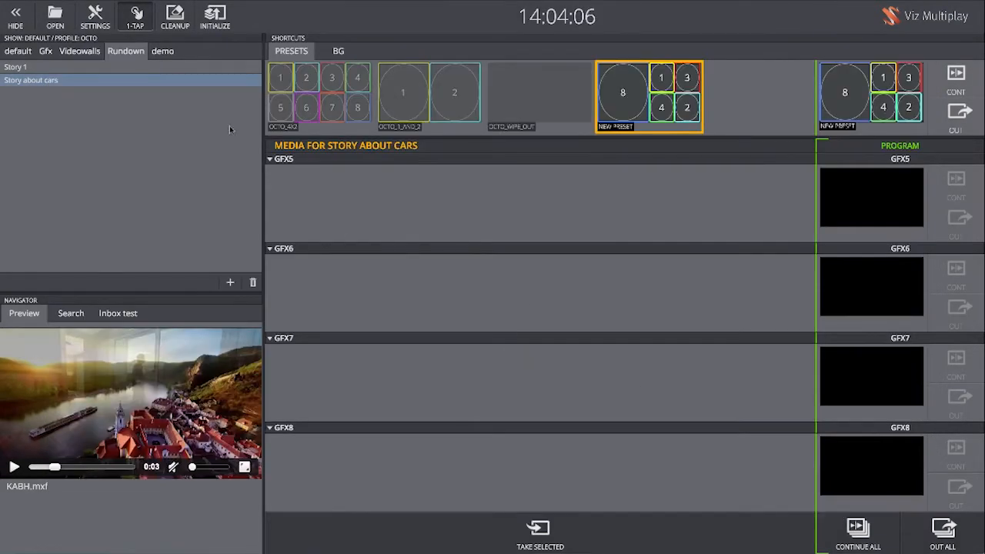